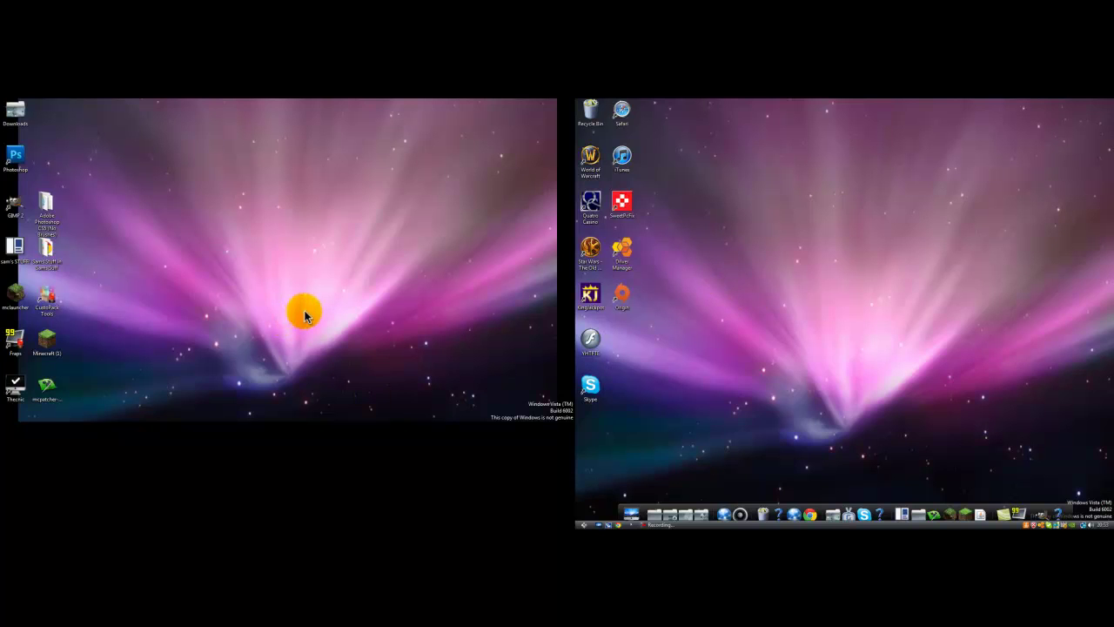
Launch Internet Explorer and maximize it on the left monitor showing the YouTube home page
left_click(428, 299)
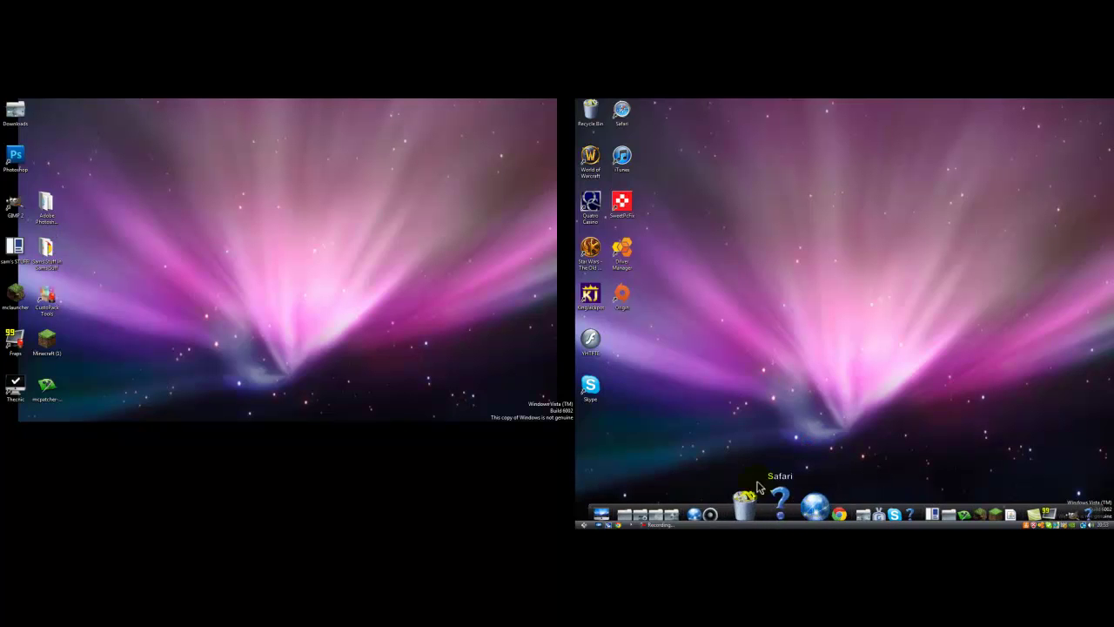
left_click(758, 509)
left_click(481, 126)
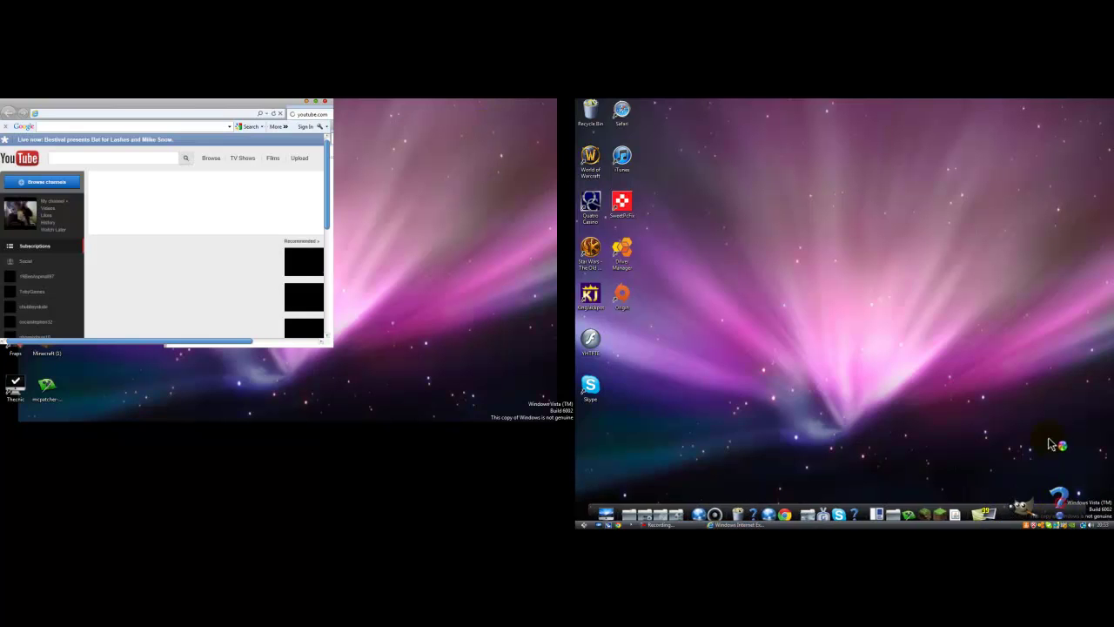
left_click(921, 291)
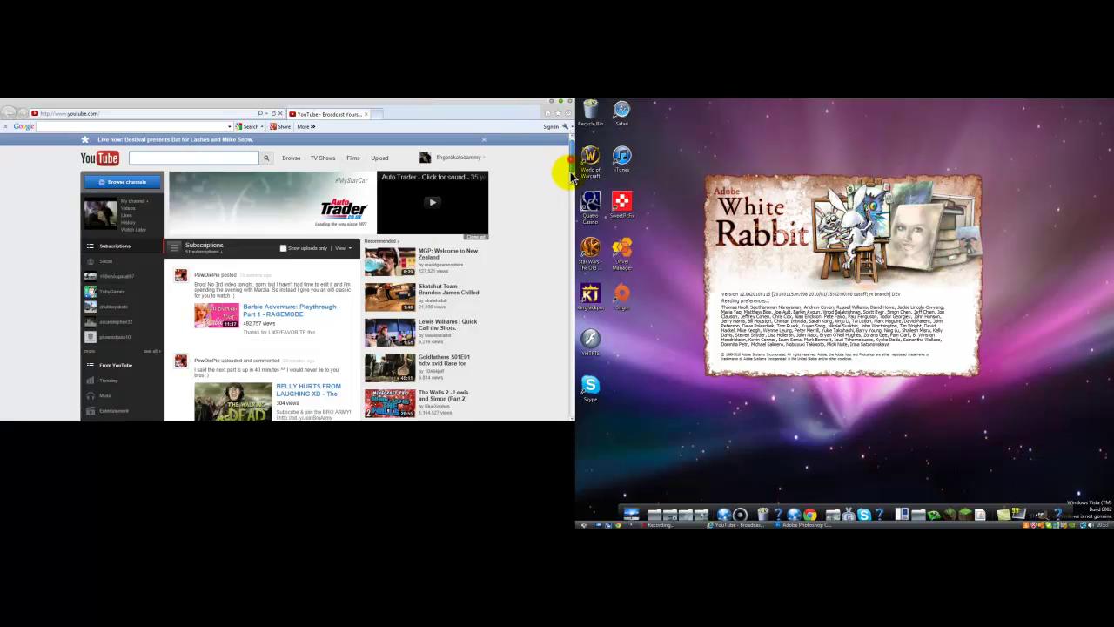
scroll(553, 200, "down", 3)
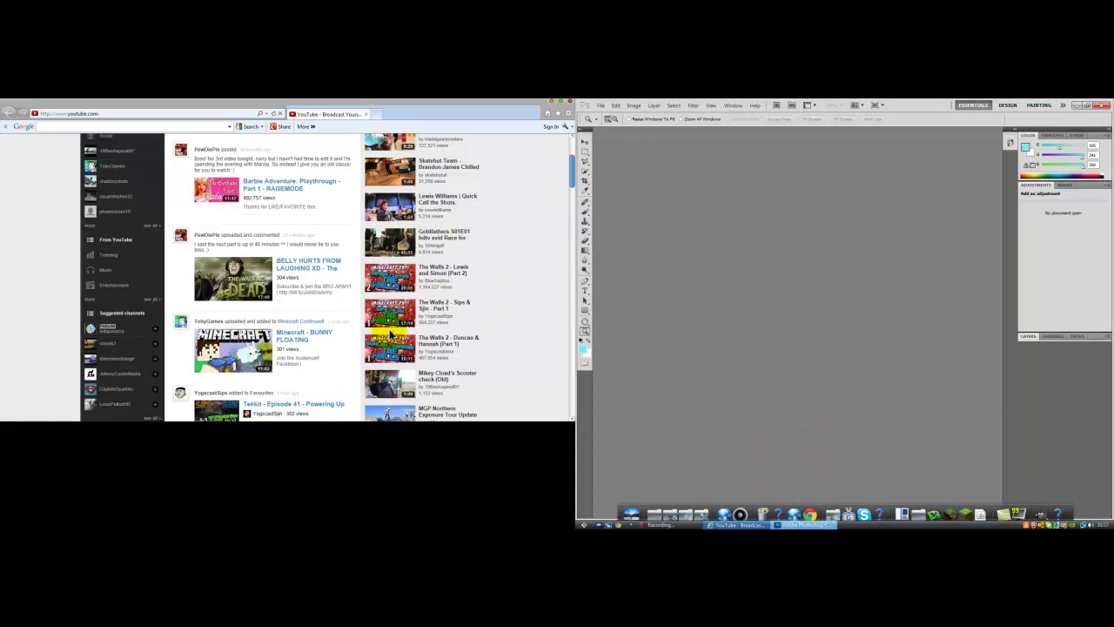
mouse_move(568, 174)
left_mouse_down()
mouse_move(564, 257)
mouse_move(562, 144)
left_mouse_up()
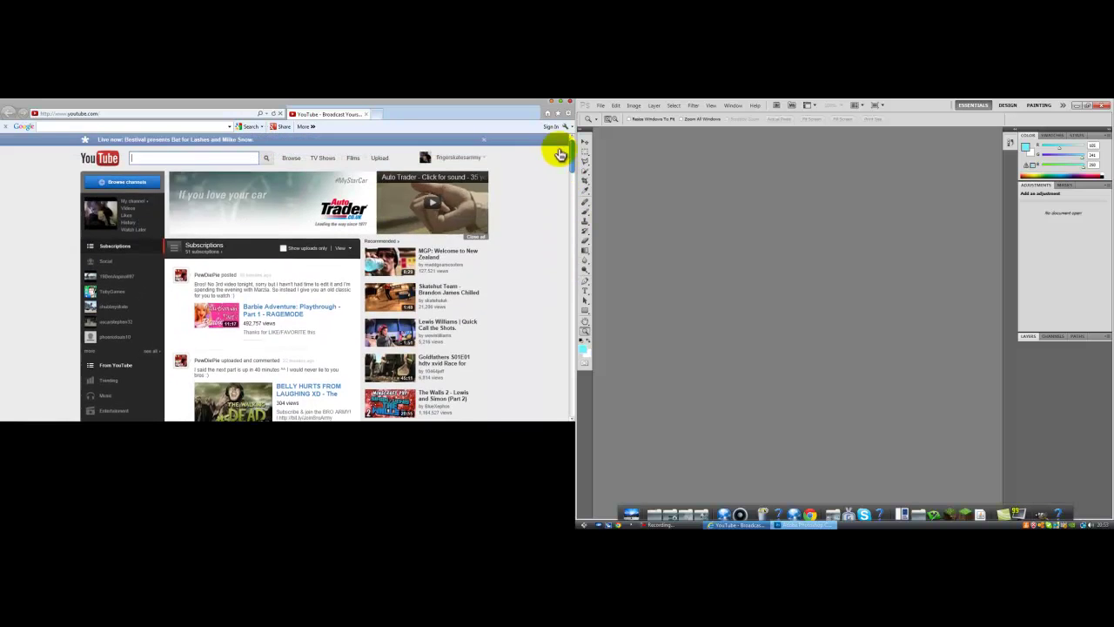
Open 'My Scooter Check!' from Video Manager and play it full screen
left_click(454, 158)
left_click(438, 186)
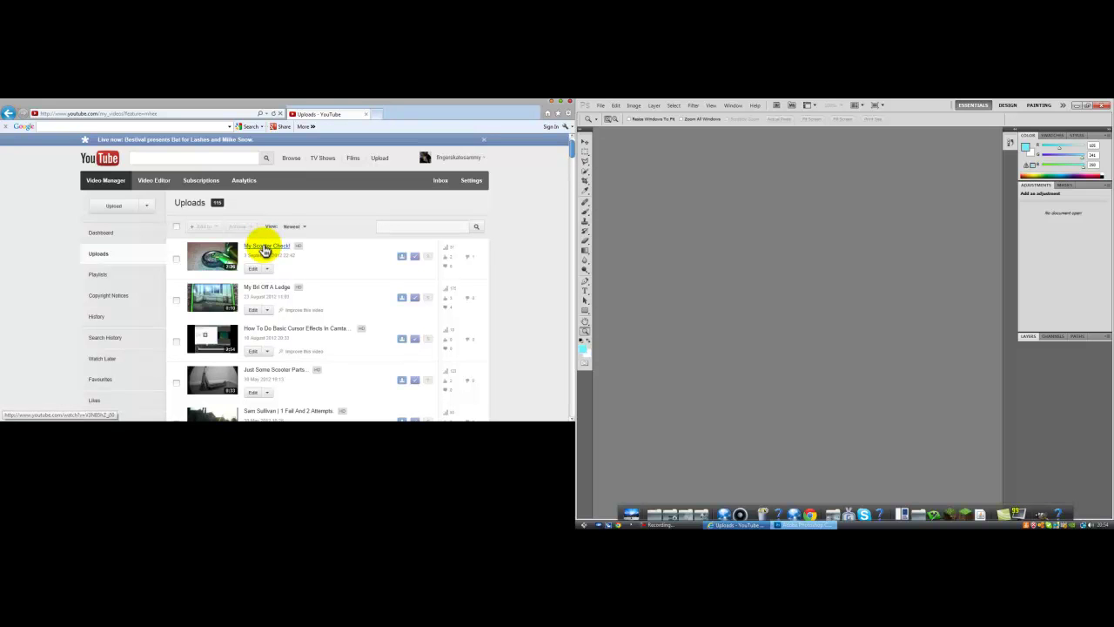
left_click(259, 249)
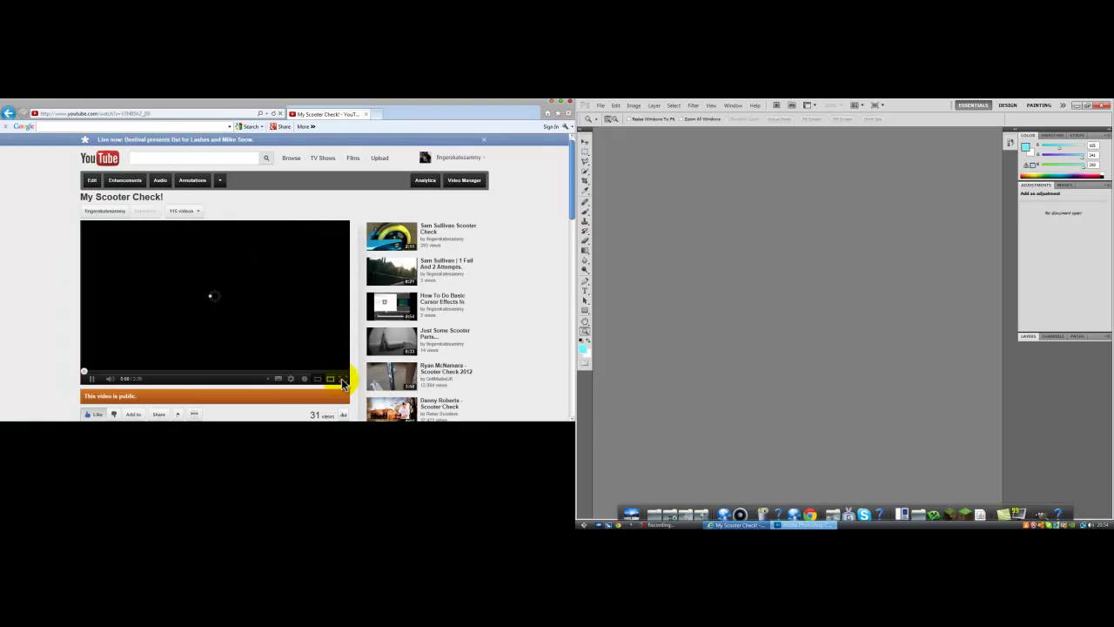
left_click(342, 380)
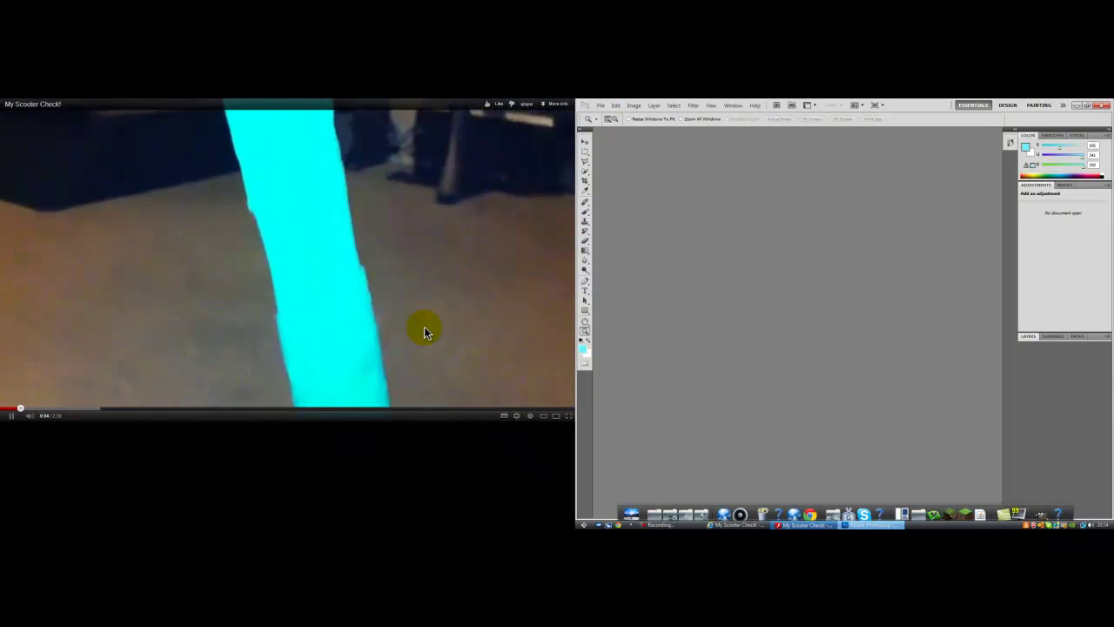
Browse the Pictures folder with File > Open and select the puppies photo
left_click(424, 329)
left_click(600, 105)
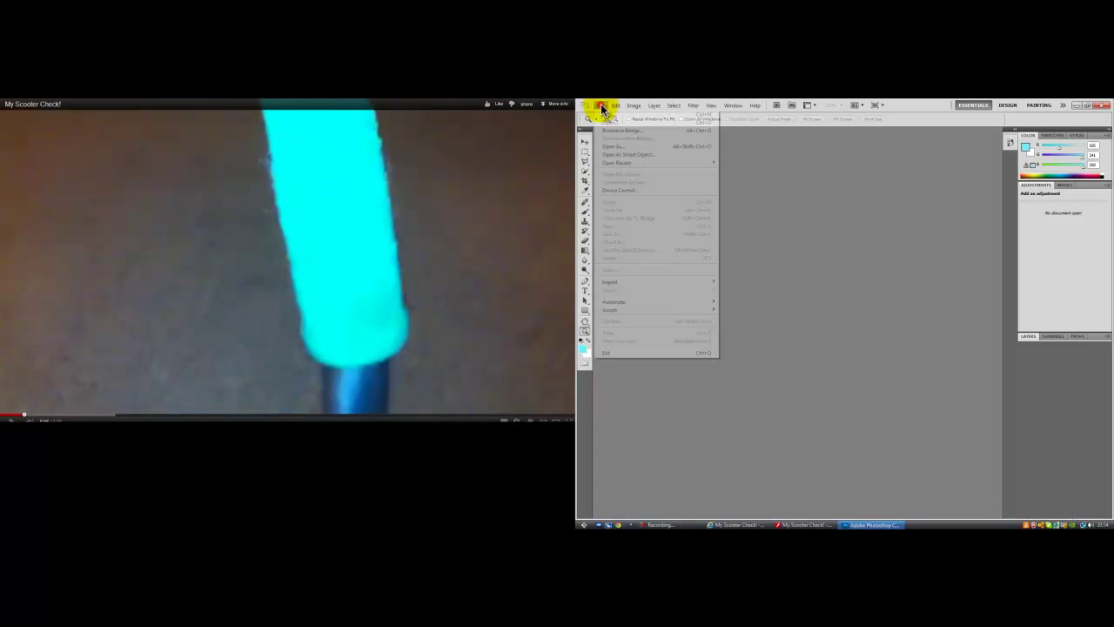
left_click(609, 122)
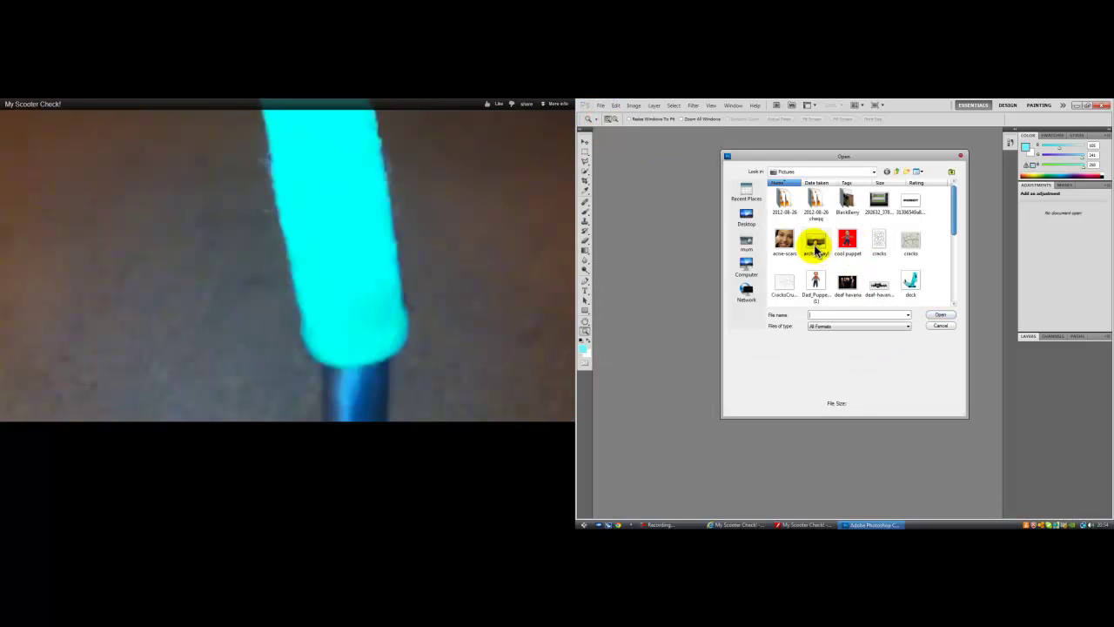
left_click(815, 243)
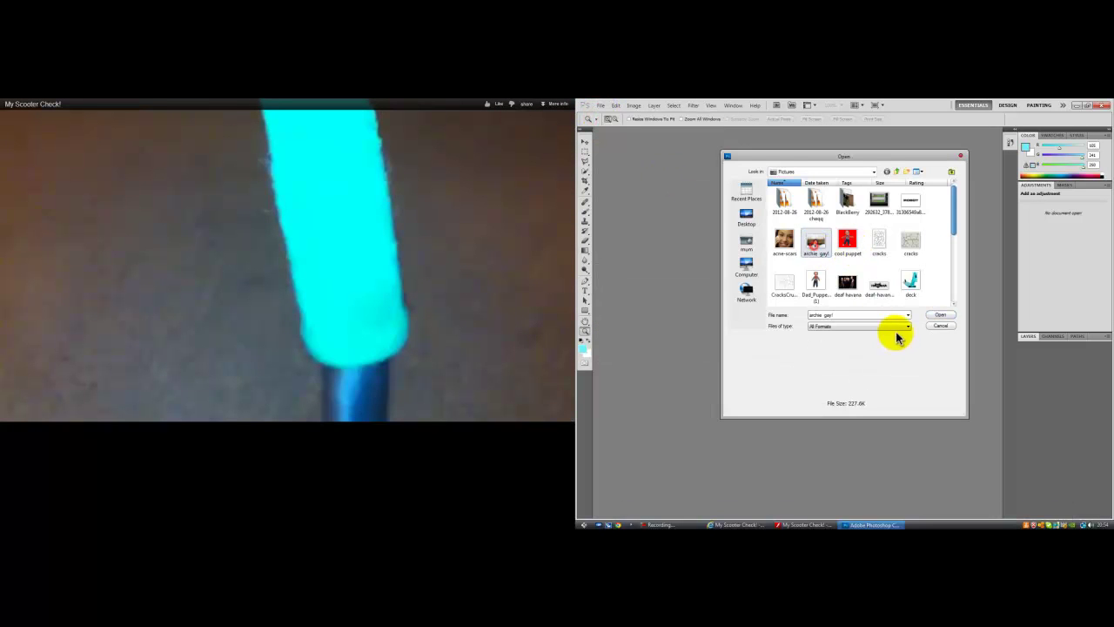
left_click(910, 288)
scroll(937, 287, "down", 5)
scroll(925, 299, "down", 5)
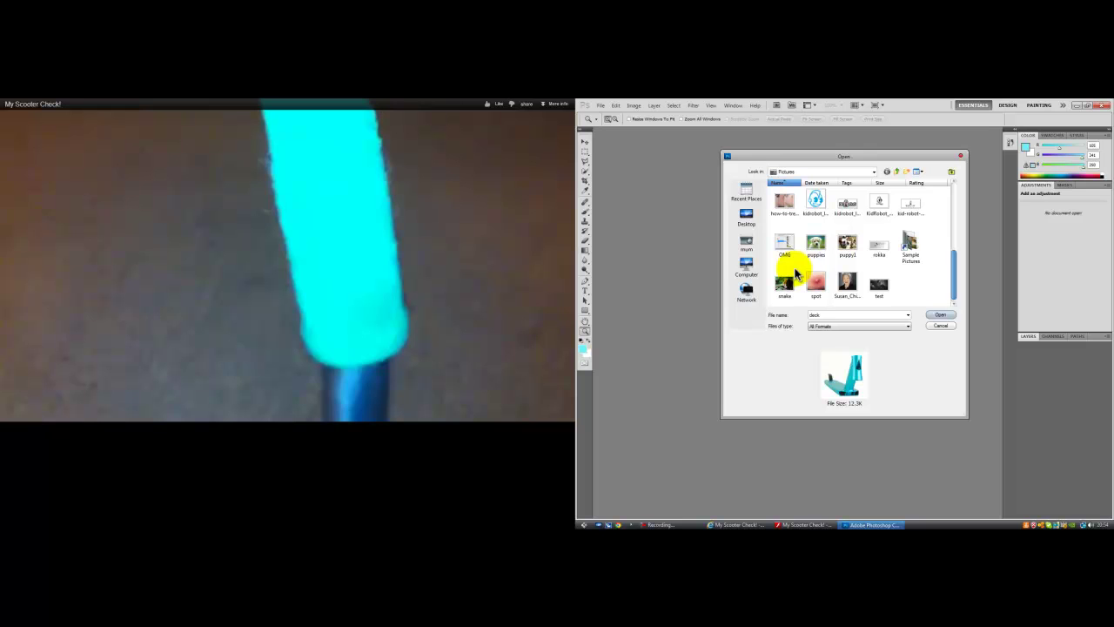
mouse_move(879, 282)
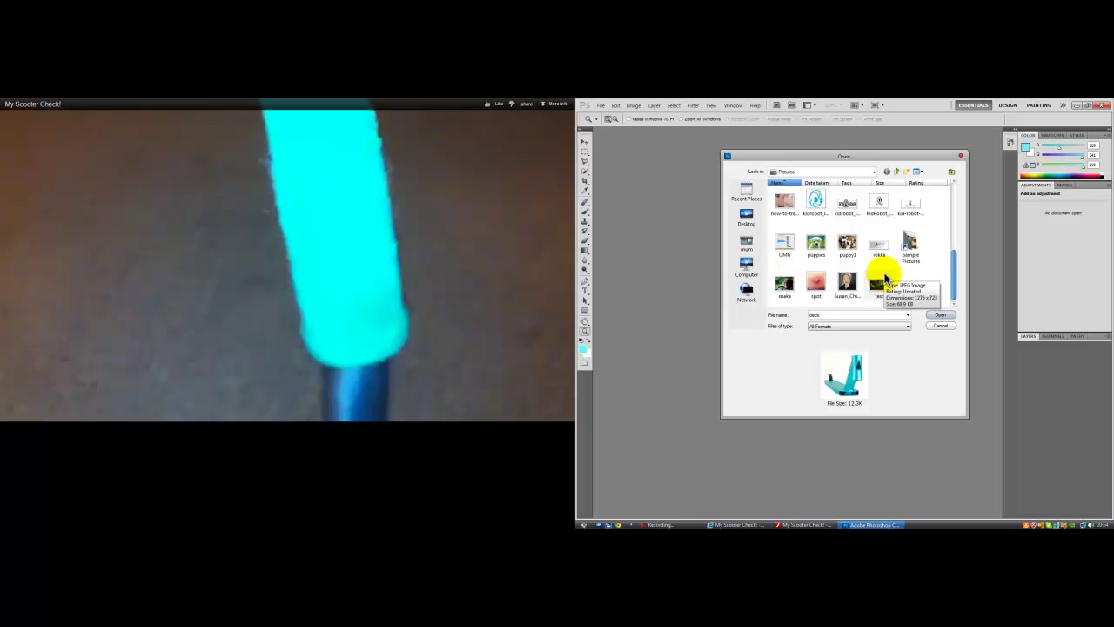
left_click(815, 242)
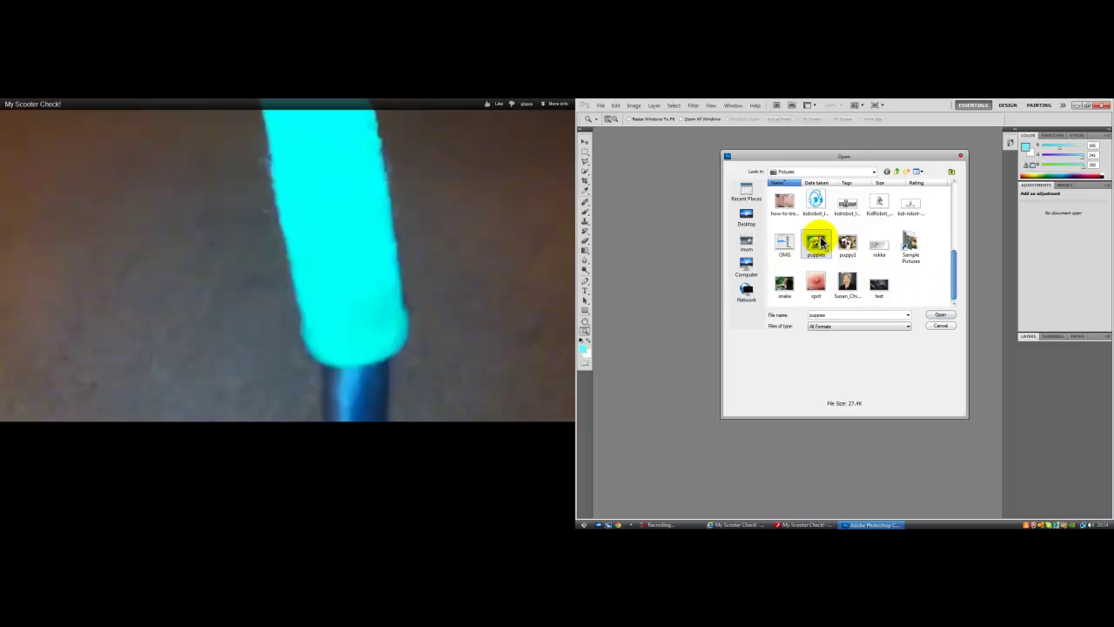
Open the puppies photo, zoom into the puppy's eyes, then back out to 300%
left_click(936, 315)
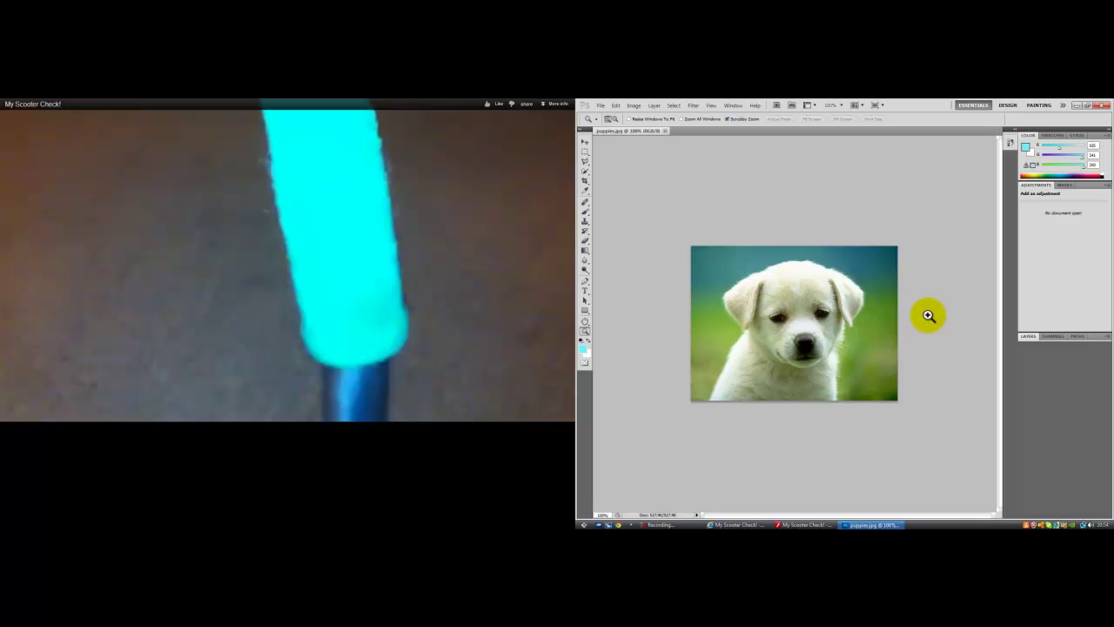
left_click(808, 291)
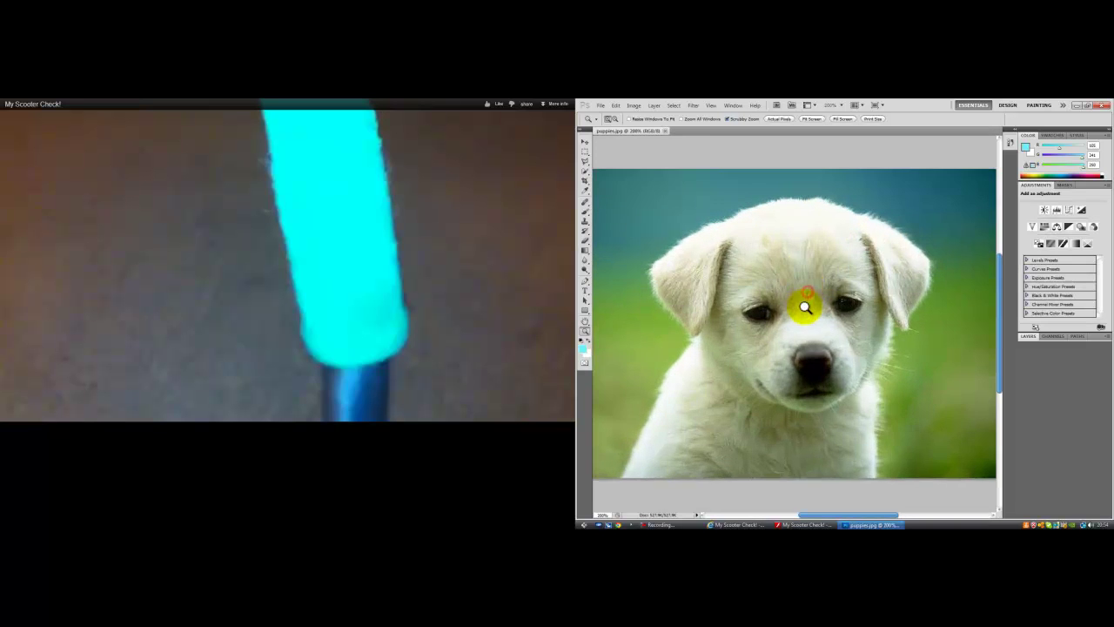
left_click(803, 304)
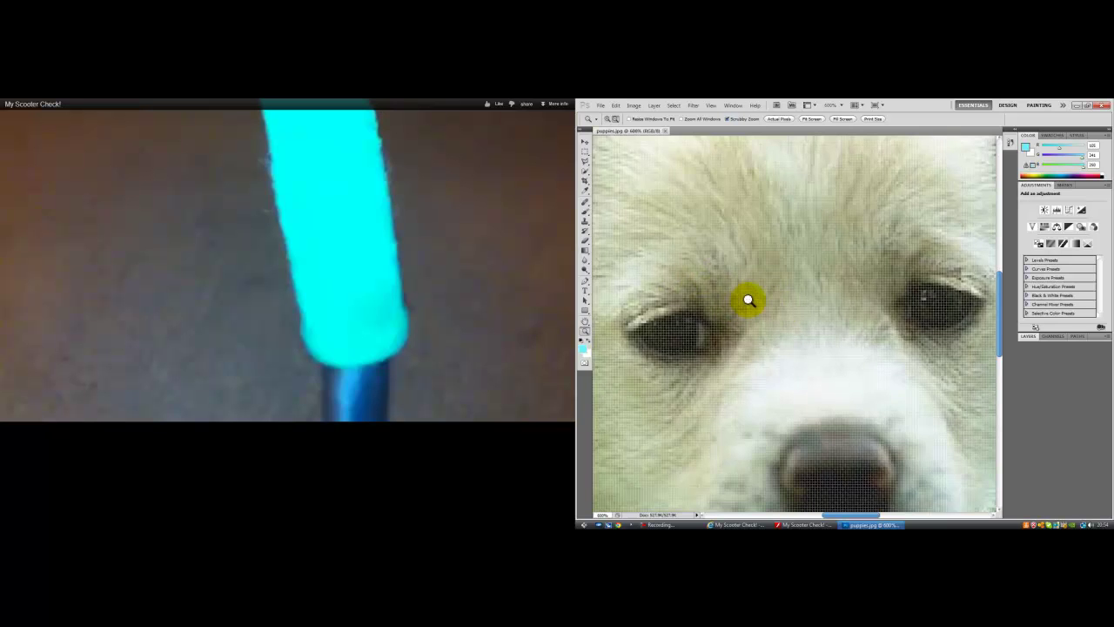
left_click(746, 300, "alt")
left_click(745, 300, "alt")
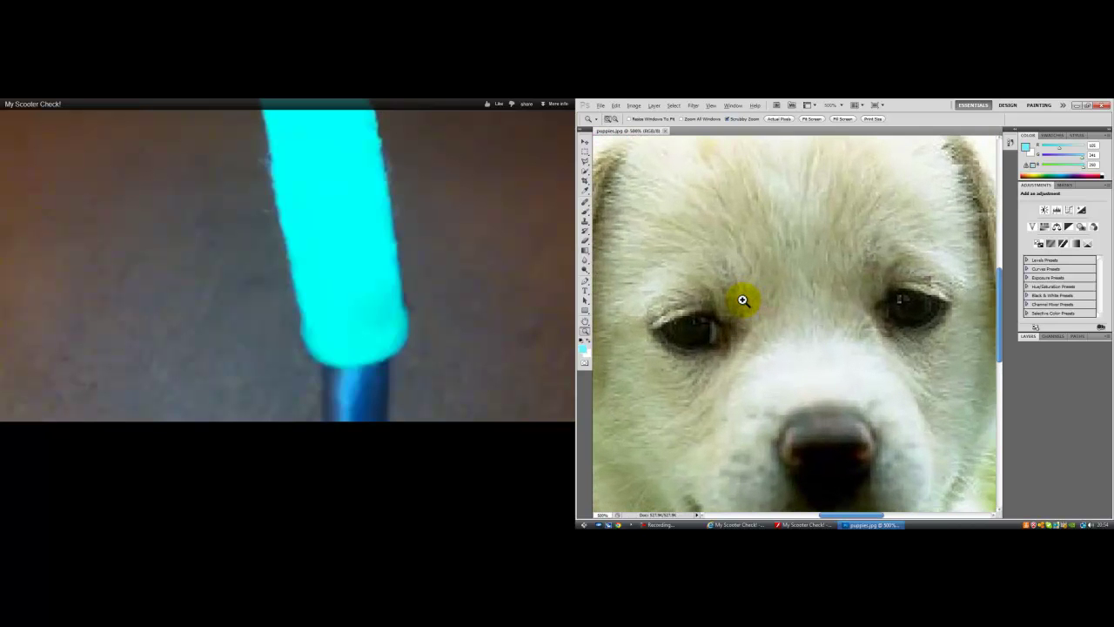
left_click(742, 300, "alt")
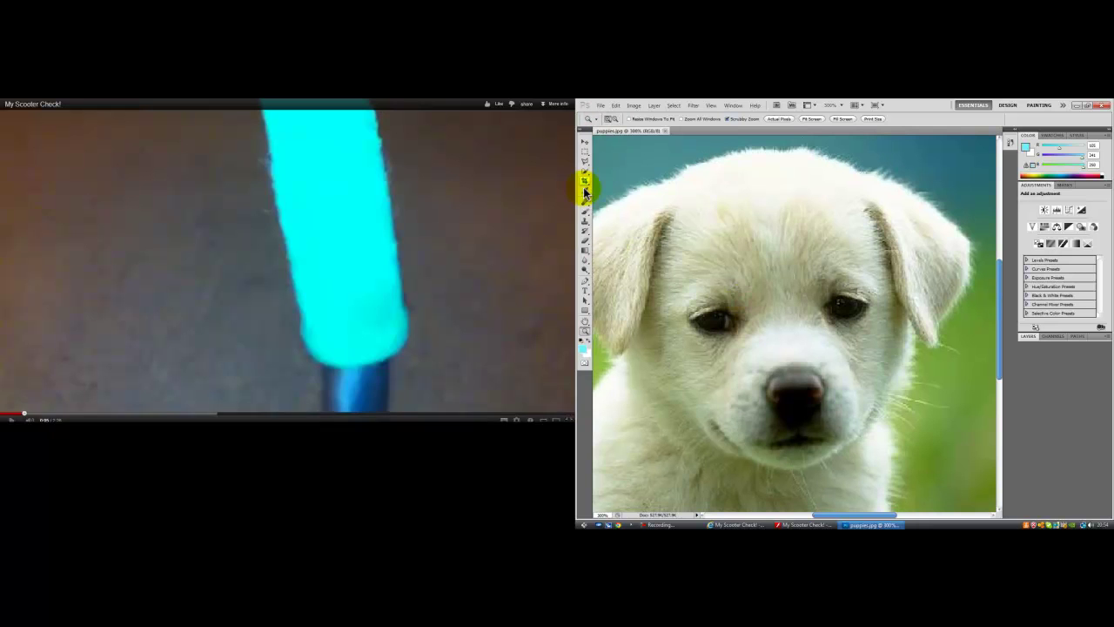
Brush cyan strokes over the puppy's face, undo them, and resume the scooter video
left_click(585, 212)
mouse_move(845, 323)
left_mouse_down()
mouse_move(803, 256)
mouse_move(852, 296)
mouse_move(616, 509)
mouse_move(870, 348)
mouse_move(920, 348)
mouse_move(868, 285)
mouse_move(821, 269)
mouse_move(831, 254)
left_mouse_up()
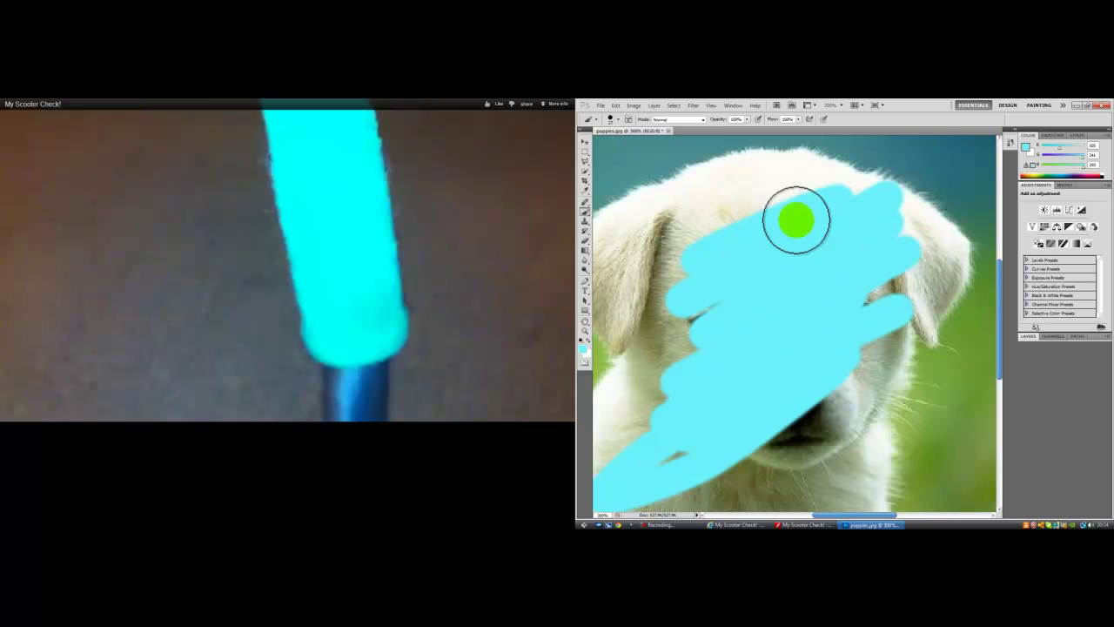
key("F12")
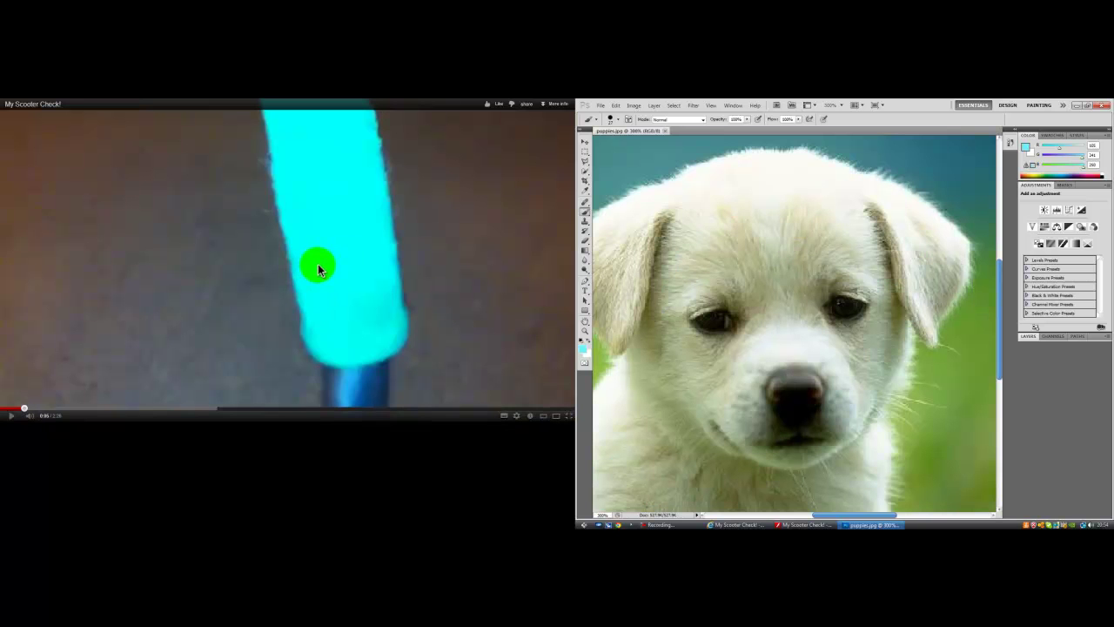
left_click(318, 264)
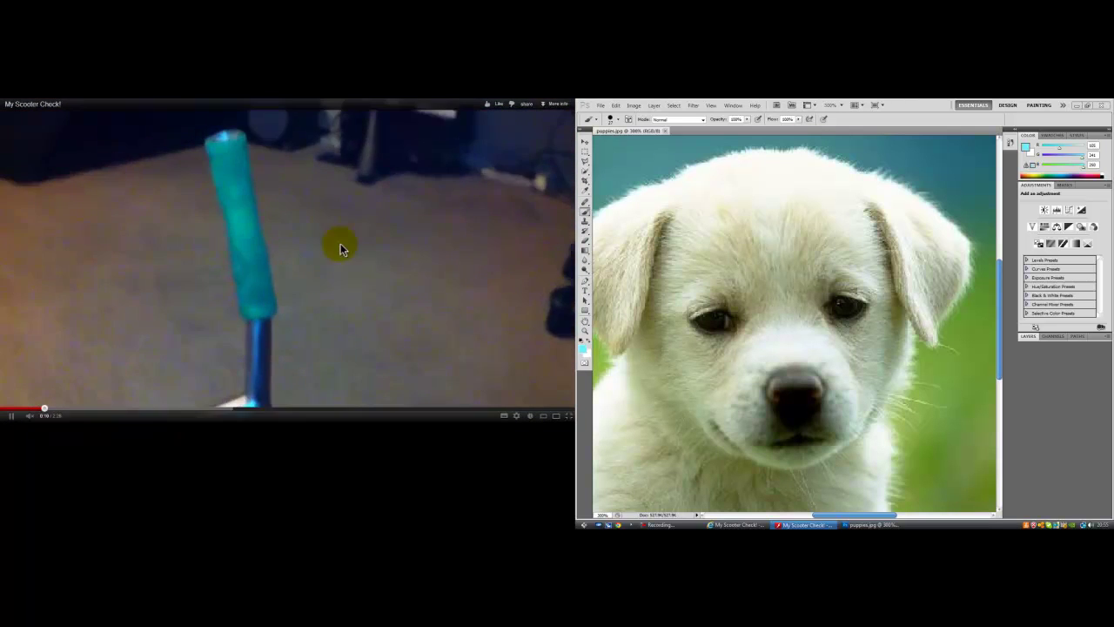
left_click(601, 105)
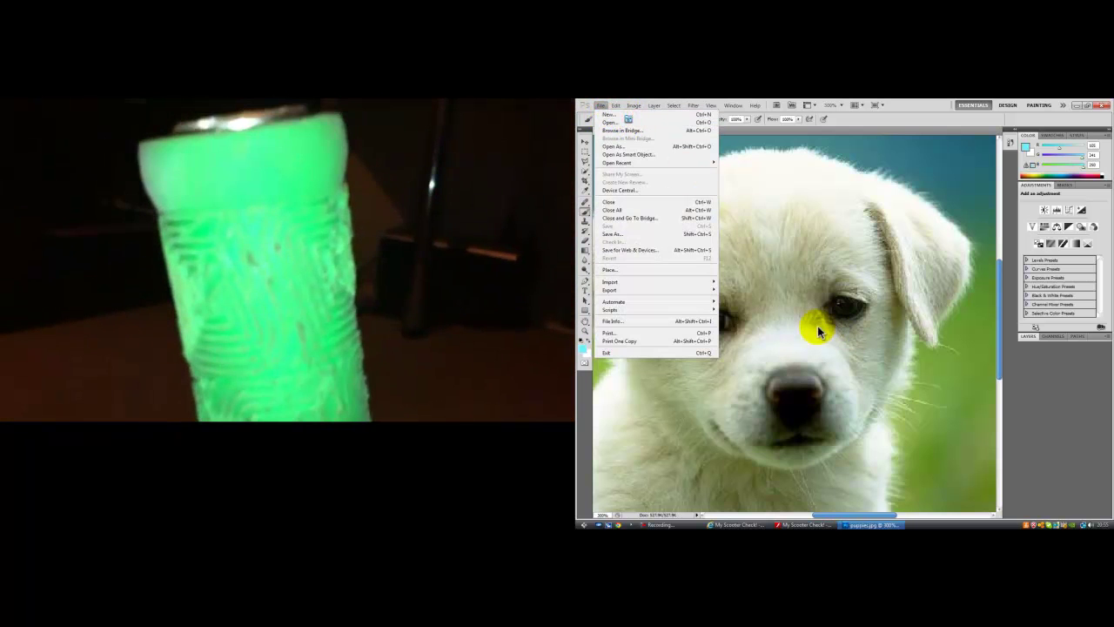
key("ctrl+n")
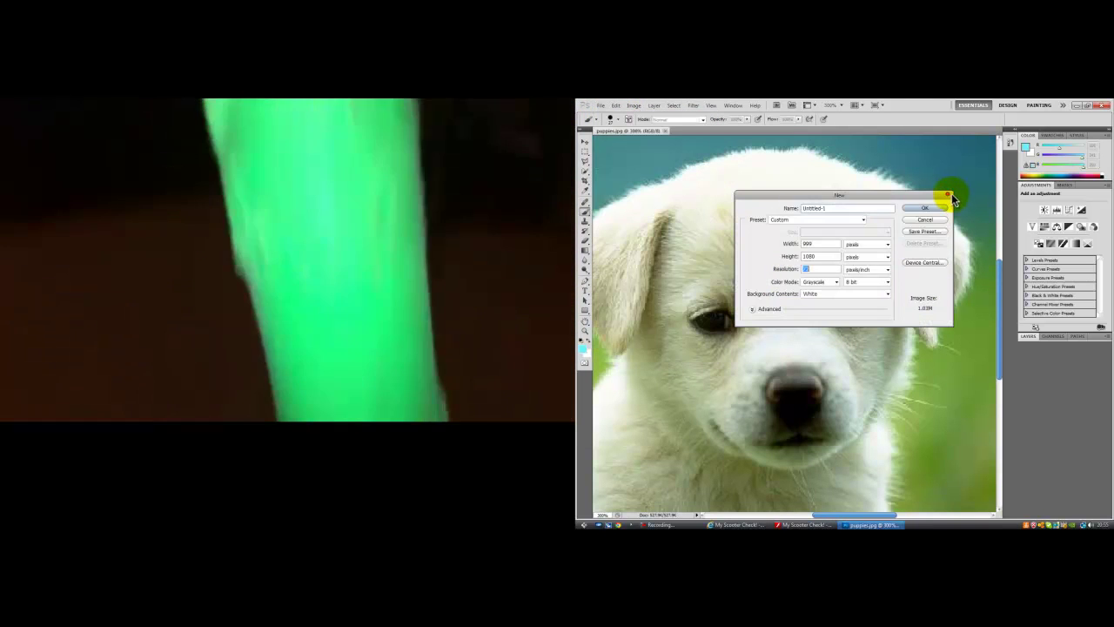
left_click(946, 194)
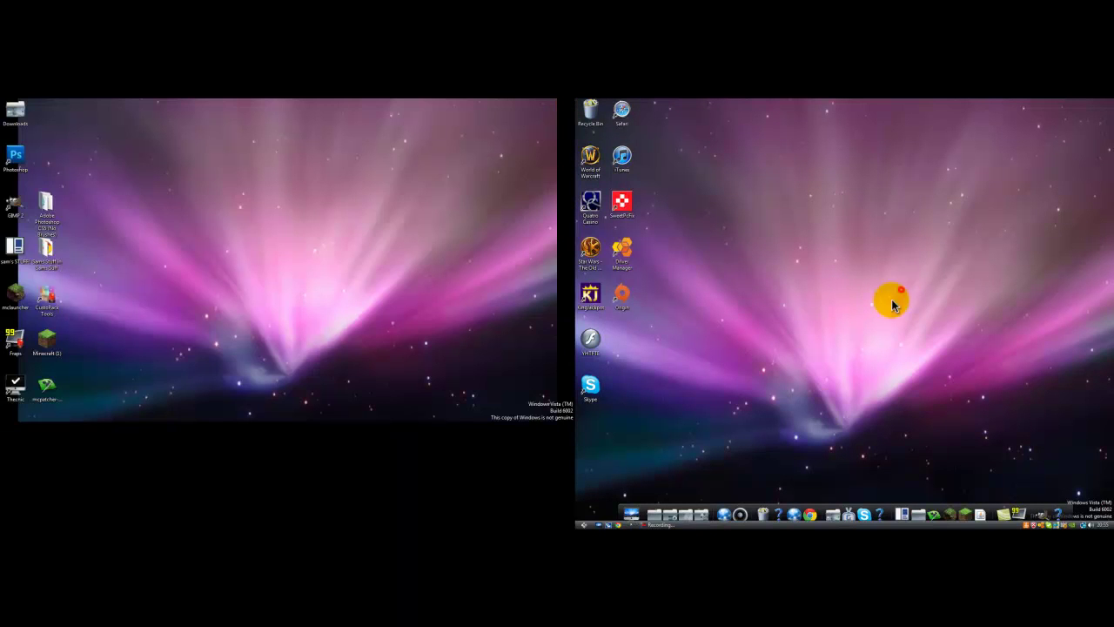
Bring up the Camtasia recorder controls showing 2:53 of elapsed recording time
left_click(901, 290)
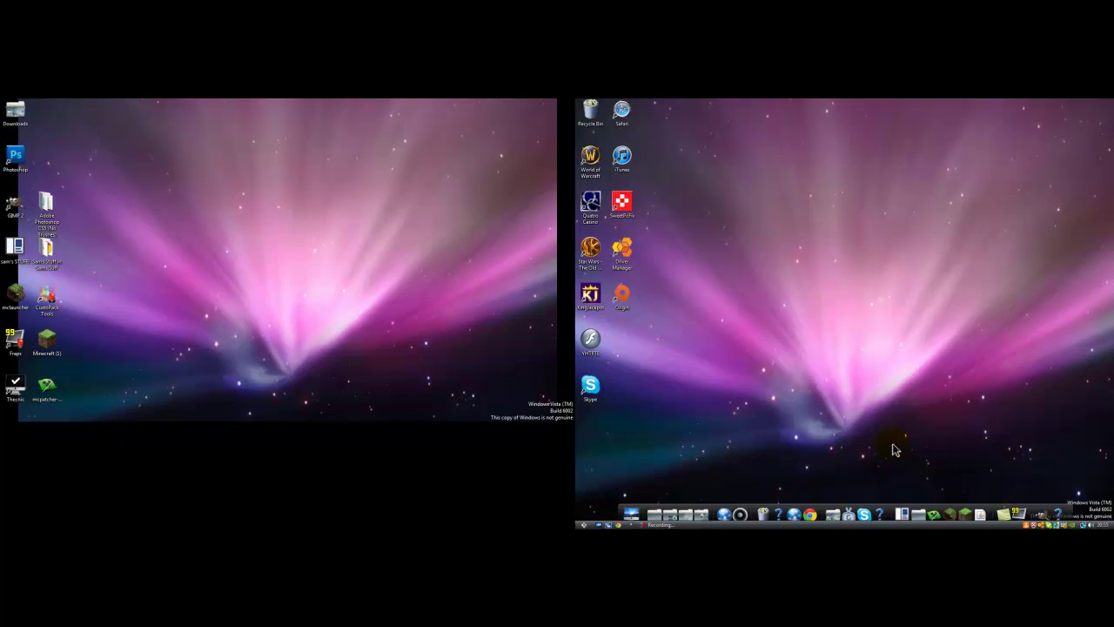
left_click(671, 524)
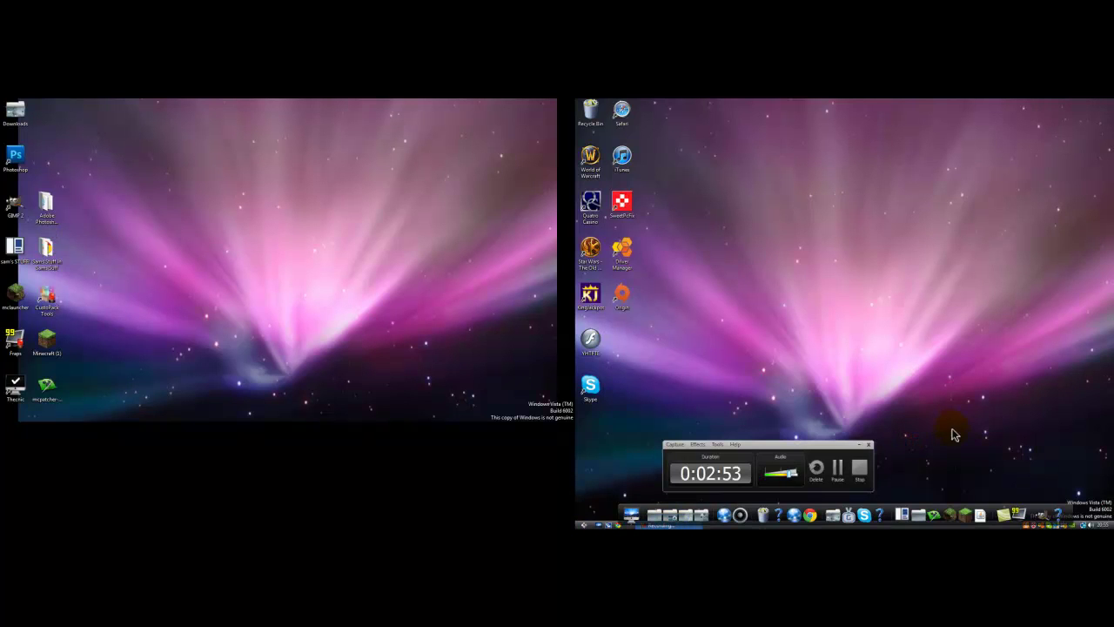